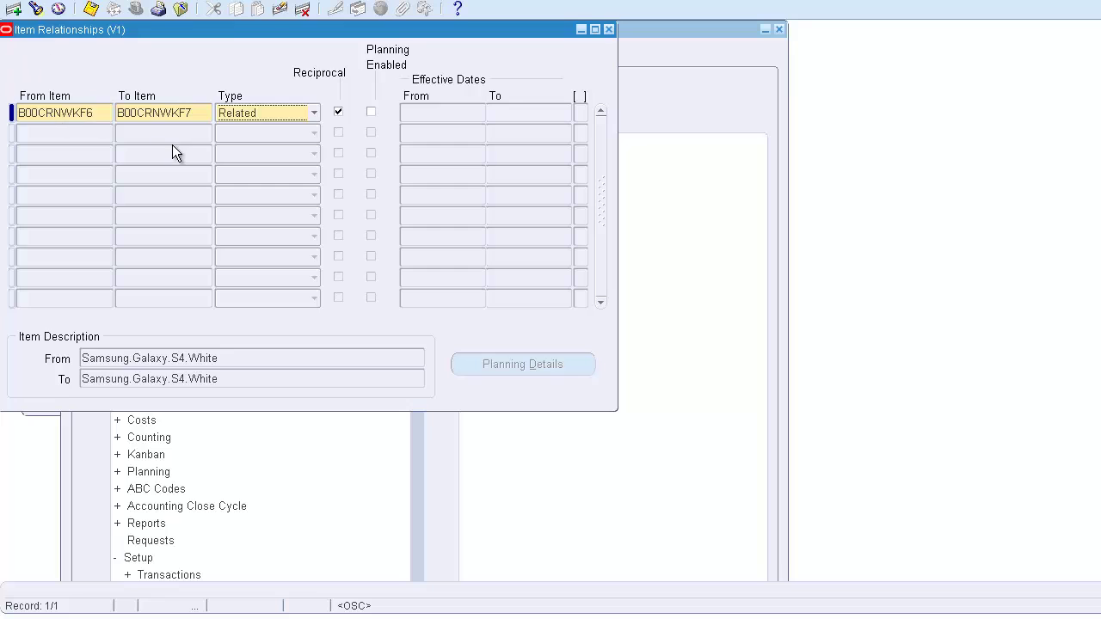
- Save the Related relationship between items B00CRNWKF6 and B00CRNWKF7 and close the Item Relationships form
{"action": "key", "text": "F4"}
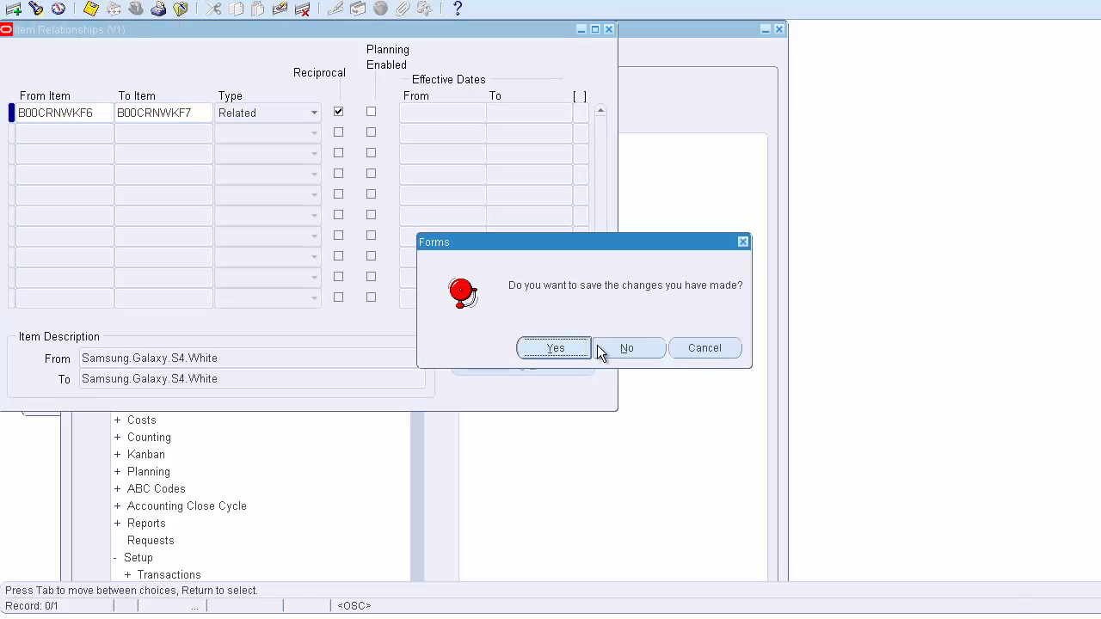
{"action": "left_click", "coordinate": [555, 349]}
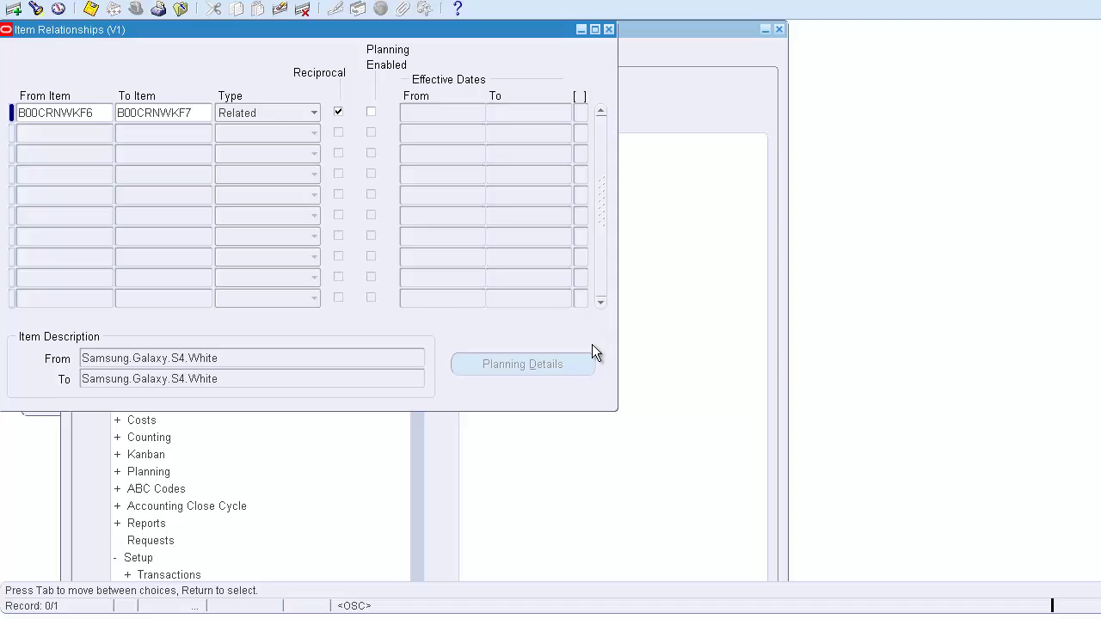
{"action": "left_click", "coordinate": [729, 348]}
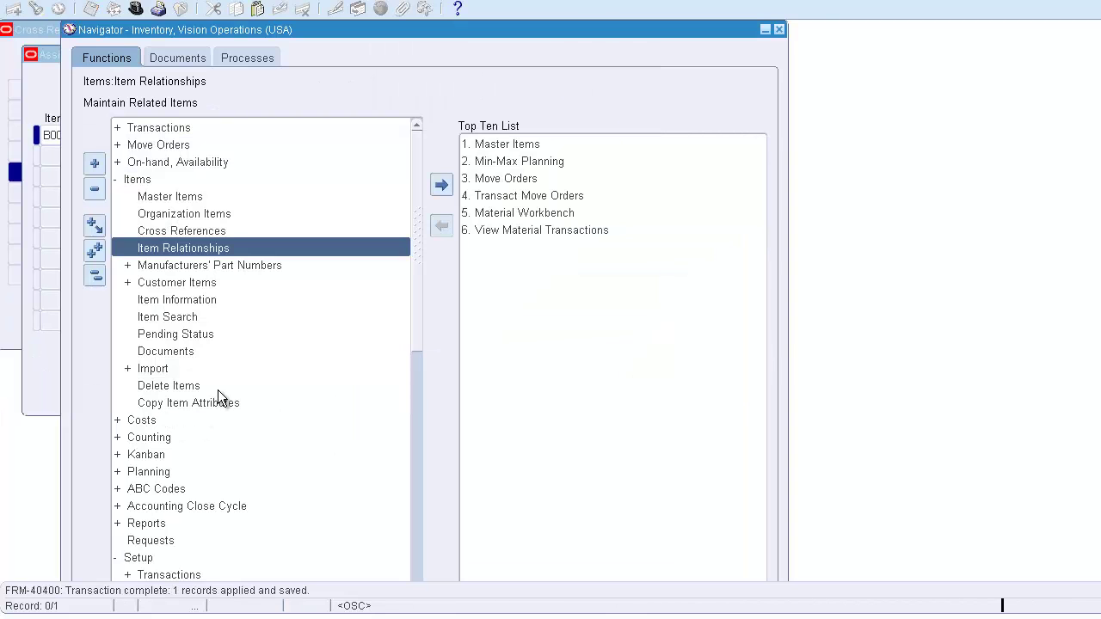
- Open the Customer Items form from the inventory item functions and start a new customer item record
{"action": "double_click", "coordinate": [206, 285]}
{"action": "left_click", "coordinate": [196, 299]}
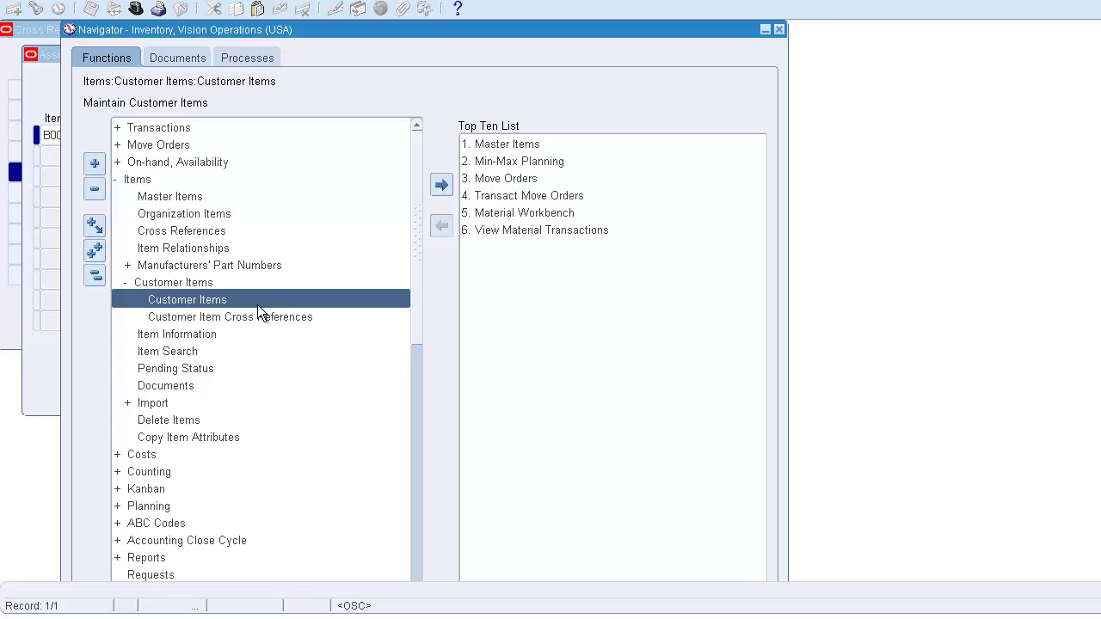
{"action": "double_click", "coordinate": [312, 300]}
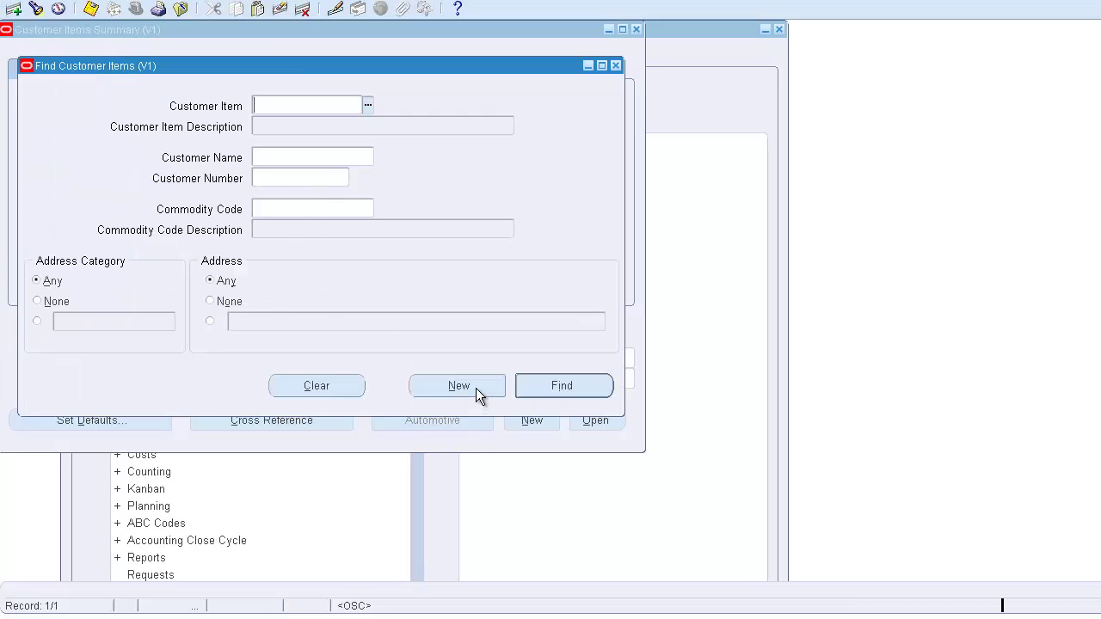
{"action": "left_click", "coordinate": [459, 386]}
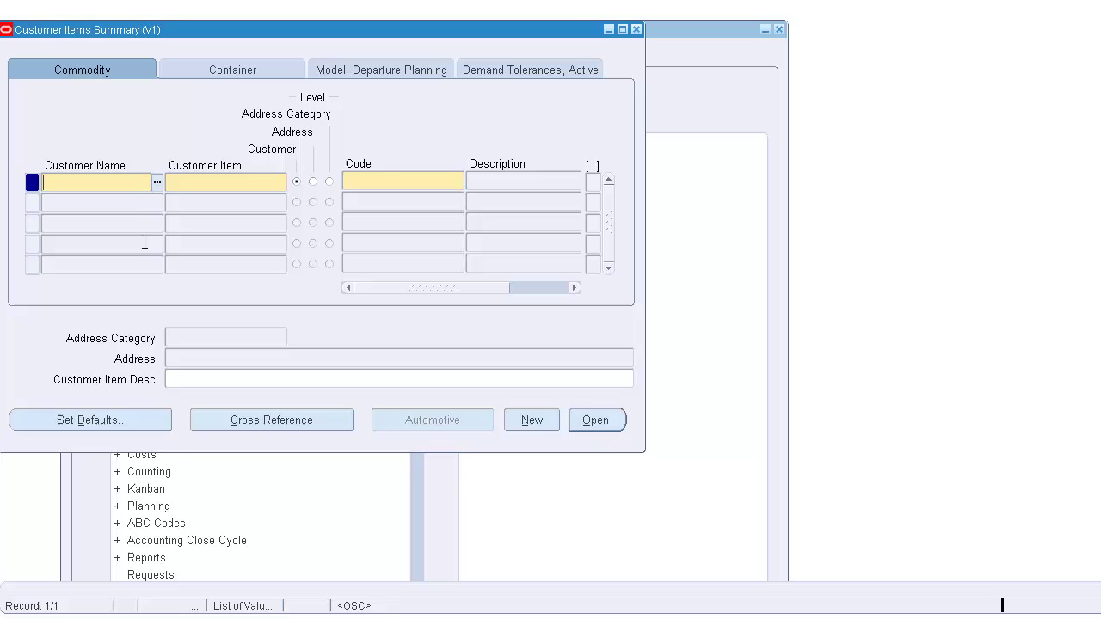
- Enter customer item BW123 for customer Business World with the commodity code Finished Good
{"action": "type", "text": "business"}
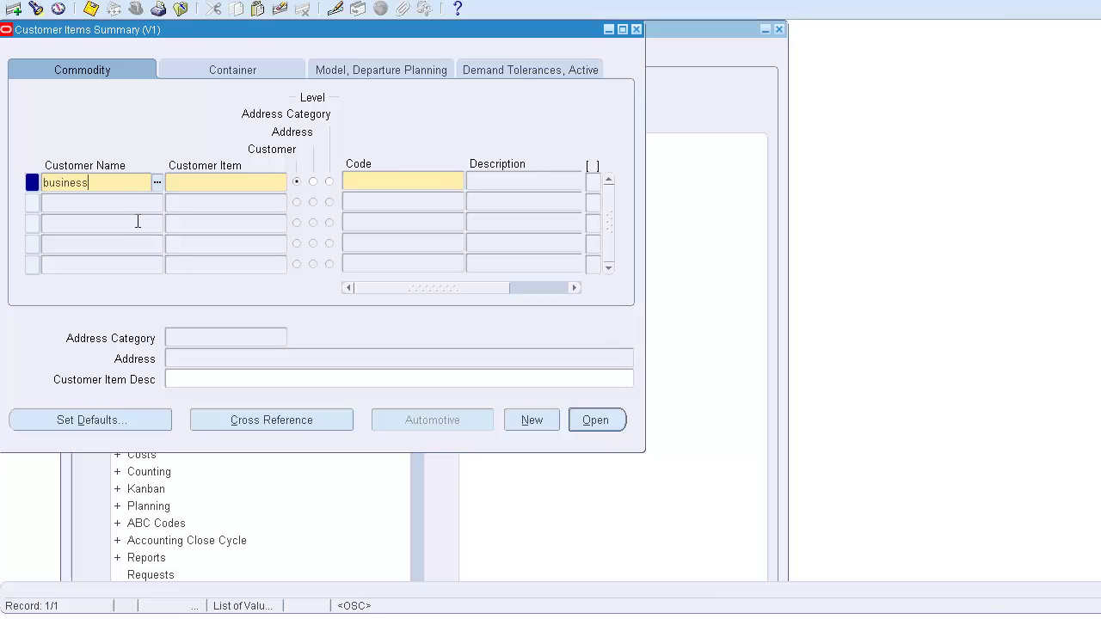
{"action": "key", "text": "Tab"}
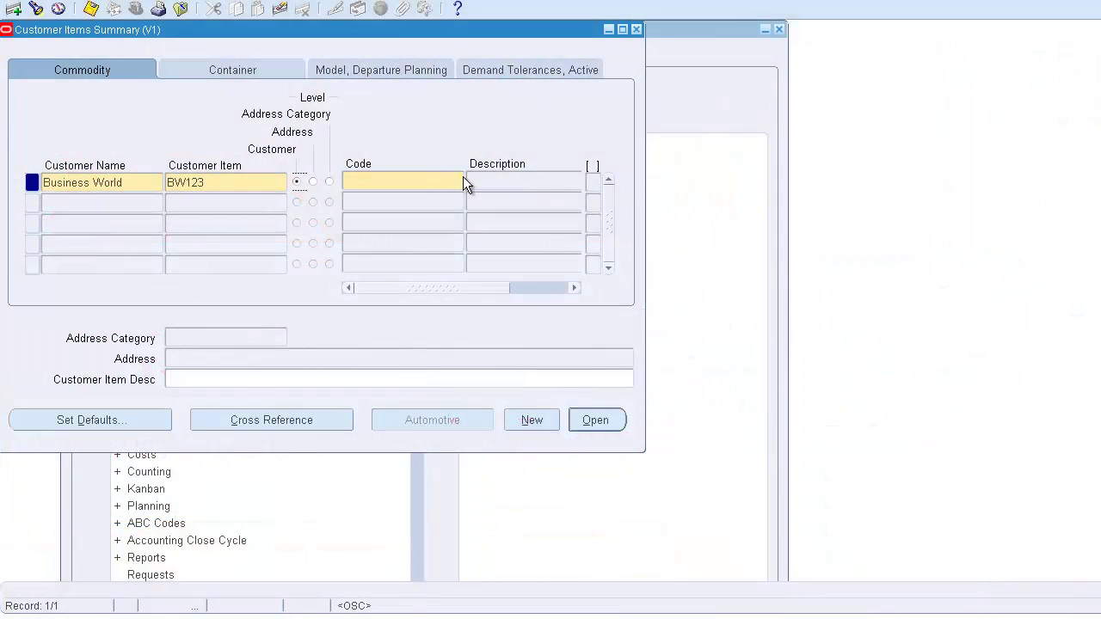
{"action": "left_click", "coordinate": [463, 182]}
{"action": "left_click", "coordinate": [459, 183]}
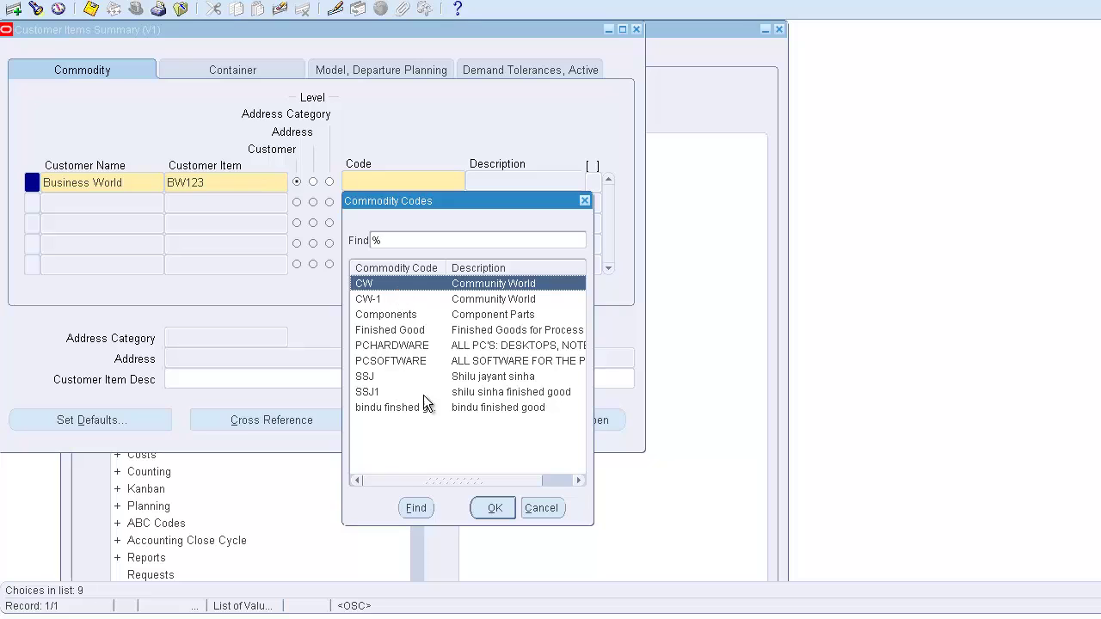
{"action": "left_click", "coordinate": [408, 315]}
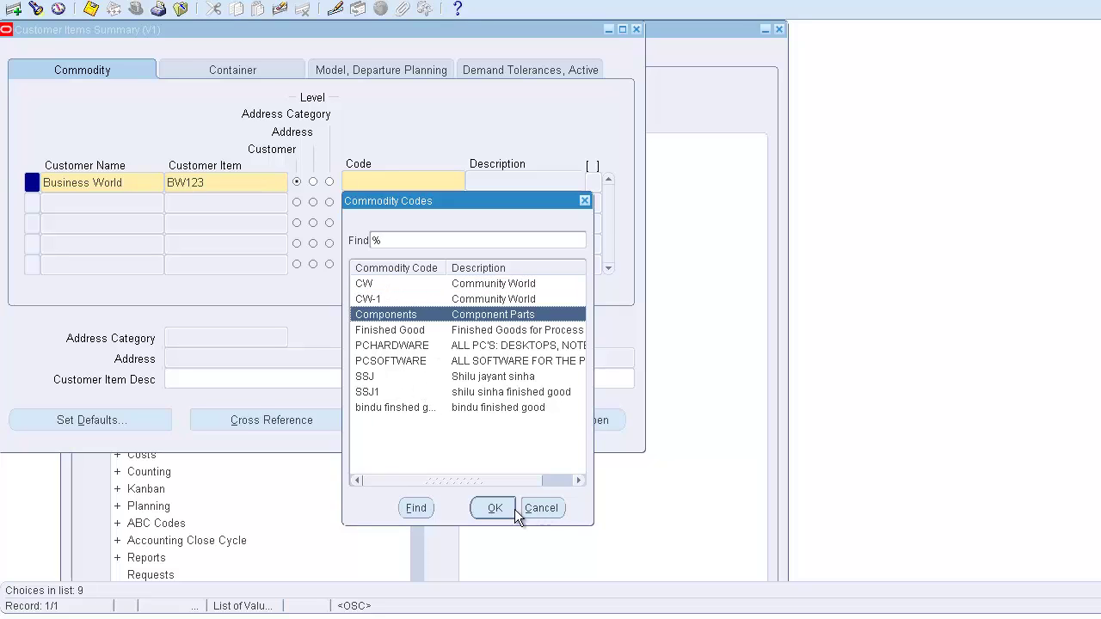
{"action": "key", "text": "Down"}
{"action": "double_click", "coordinate": [347, 331]}
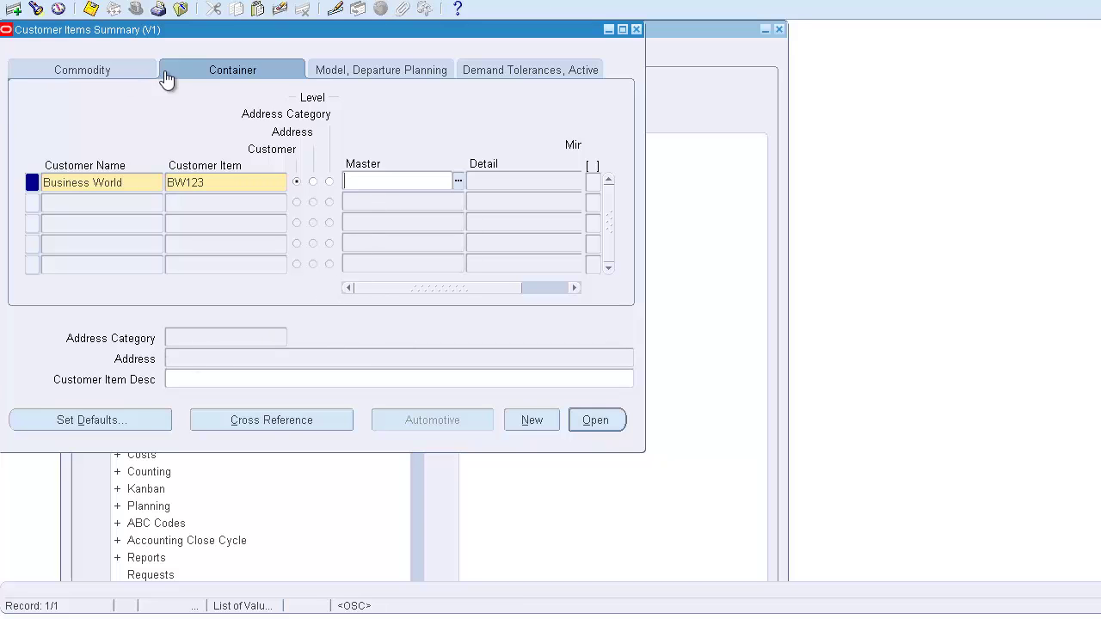
- In the customer item's detail form, enter the description "Business World Item 123", save the record and close the detail
{"action": "left_click", "coordinate": [591, 418]}
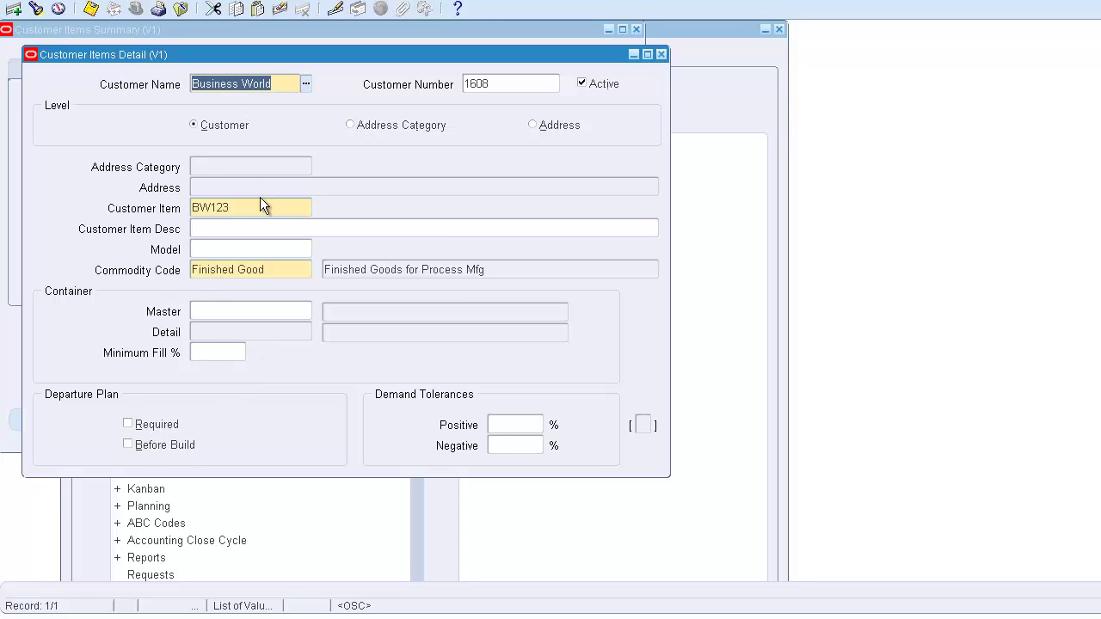
{"action": "left_click", "coordinate": [207, 228]}
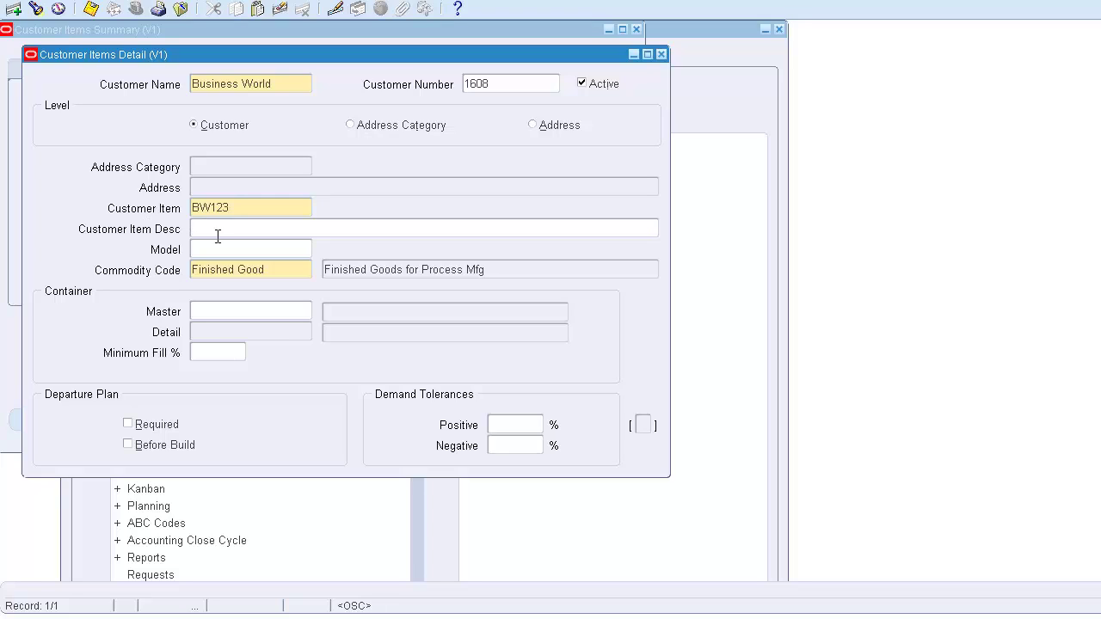
{"action": "type", "text": "Business World Item 123"}
{"action": "key", "text": "ctrl+s"}
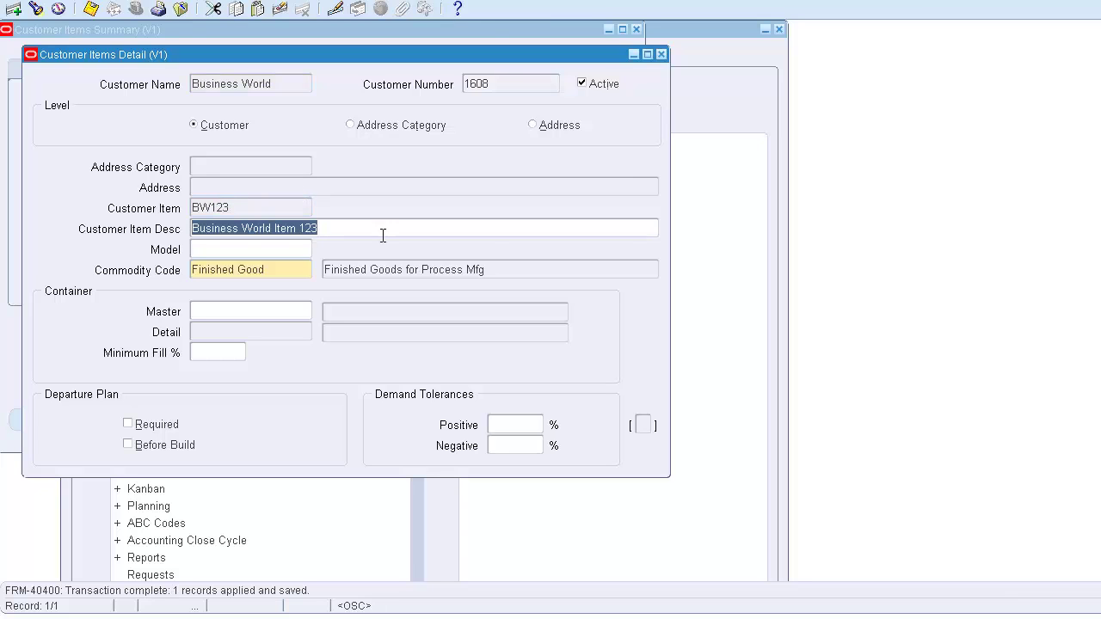
{"action": "left_click", "coordinate": [662, 54]}
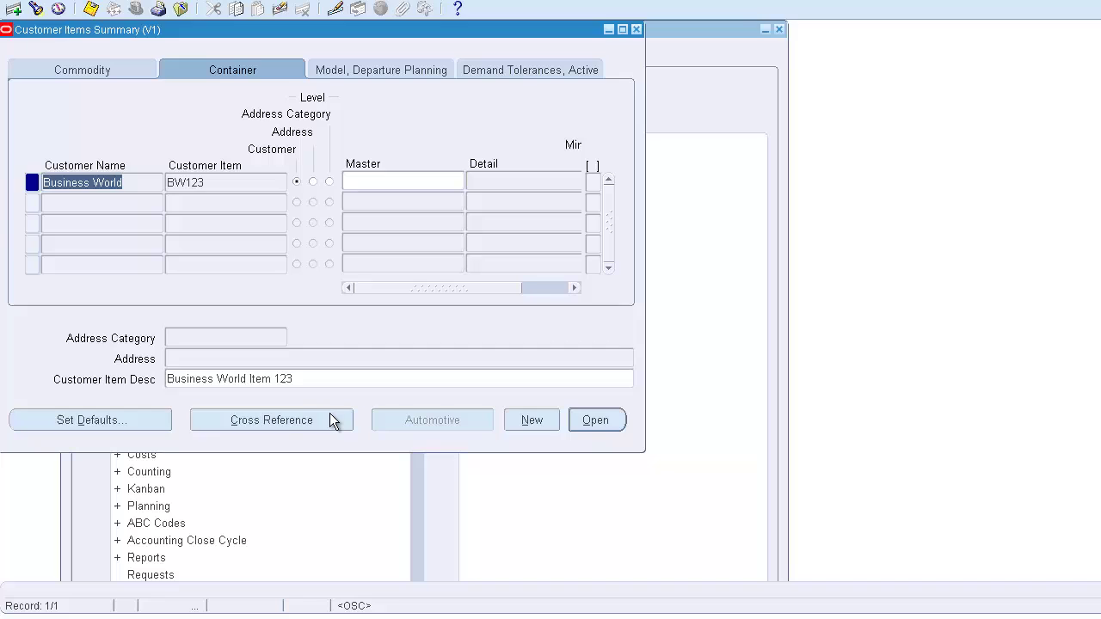
- Open the cross references of customer item BW123 and add inventory item B00CRNWKF6 with rank 1
{"action": "left_click", "coordinate": [333, 420]}
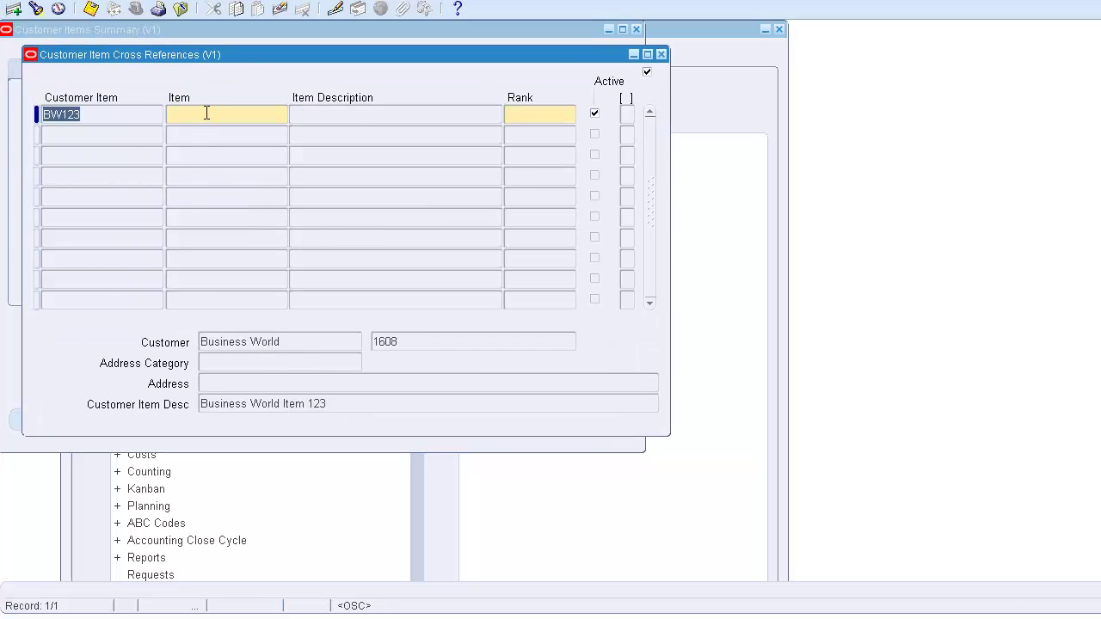
{"action": "left_click", "coordinate": [206, 113]}
{"action": "type", "text": "b"}
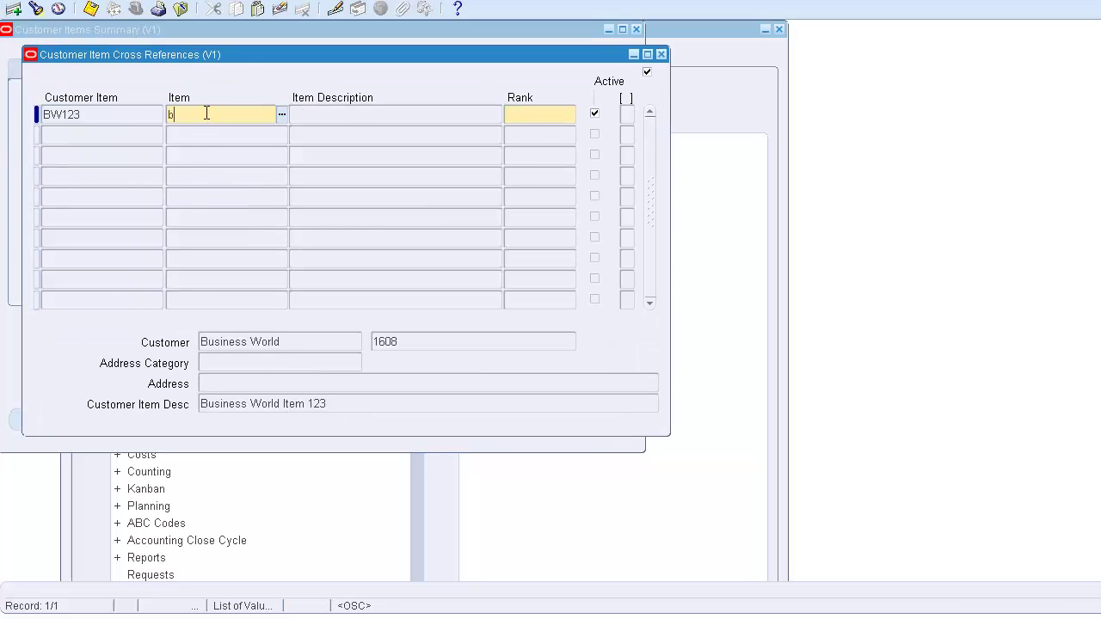
{"action": "type", "text": "%"}
{"action": "key", "text": "Tab"}
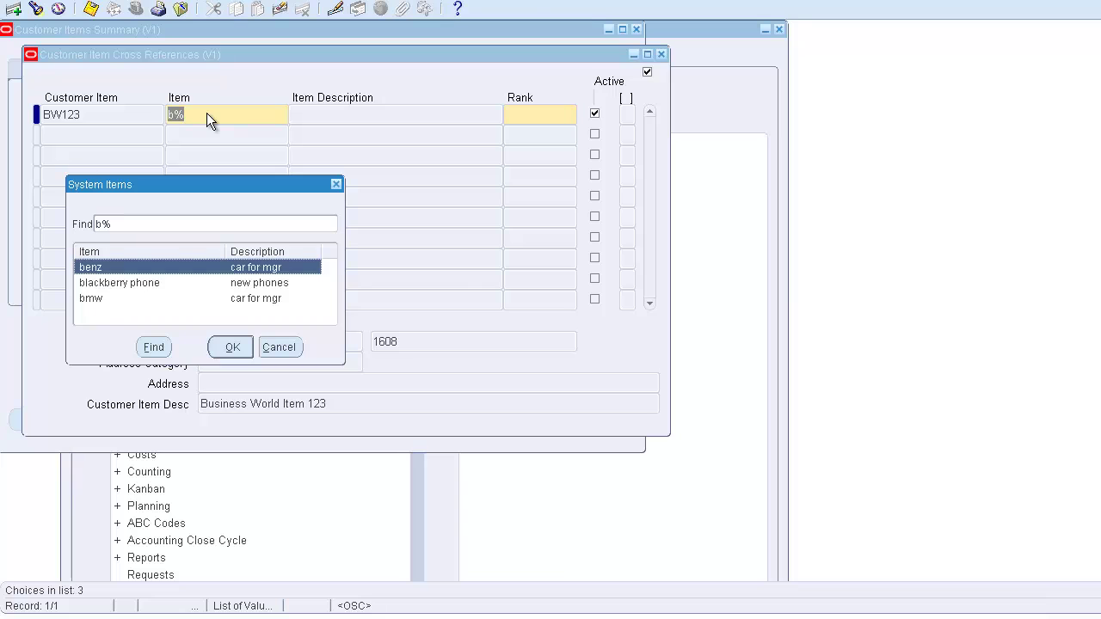
{"action": "key", "text": "Escape"}
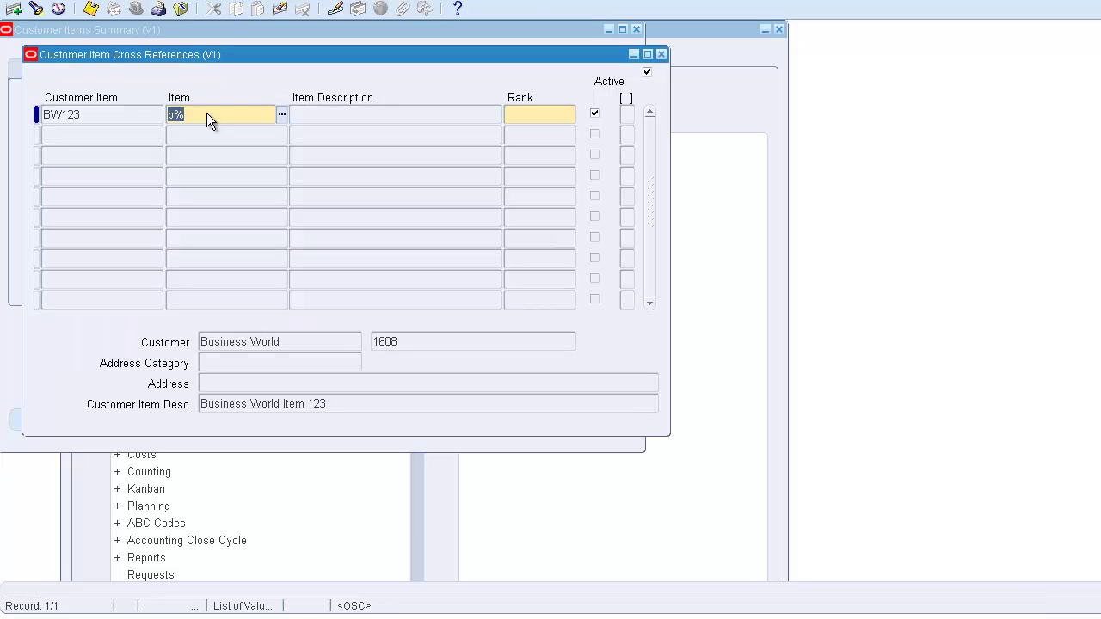
{"action": "type", "text": "B%"}
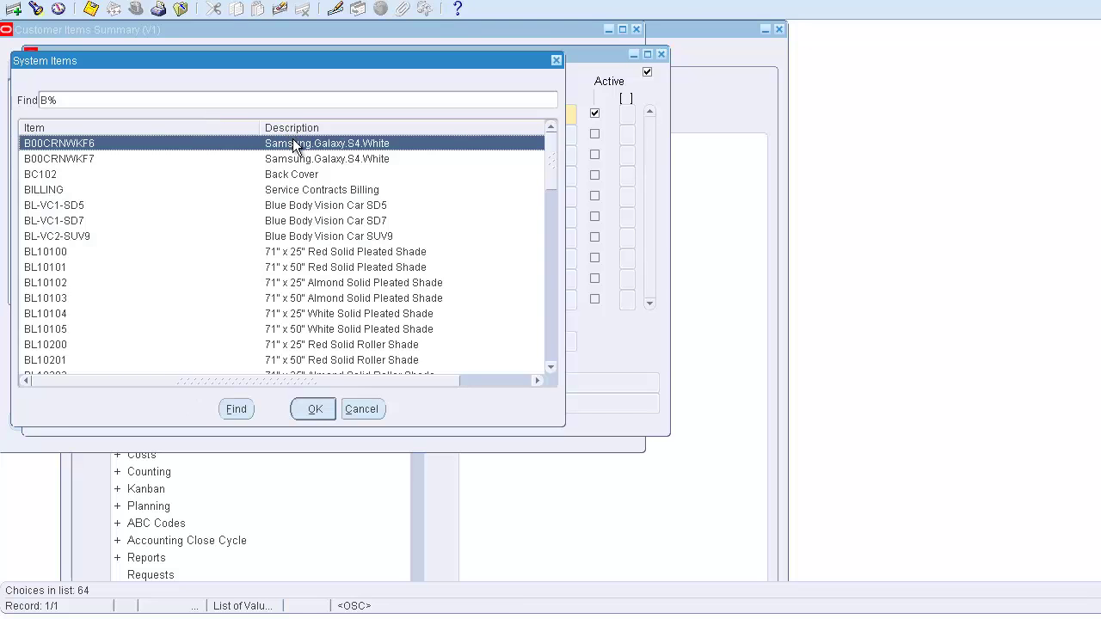
{"action": "double_click", "coordinate": [293, 148]}
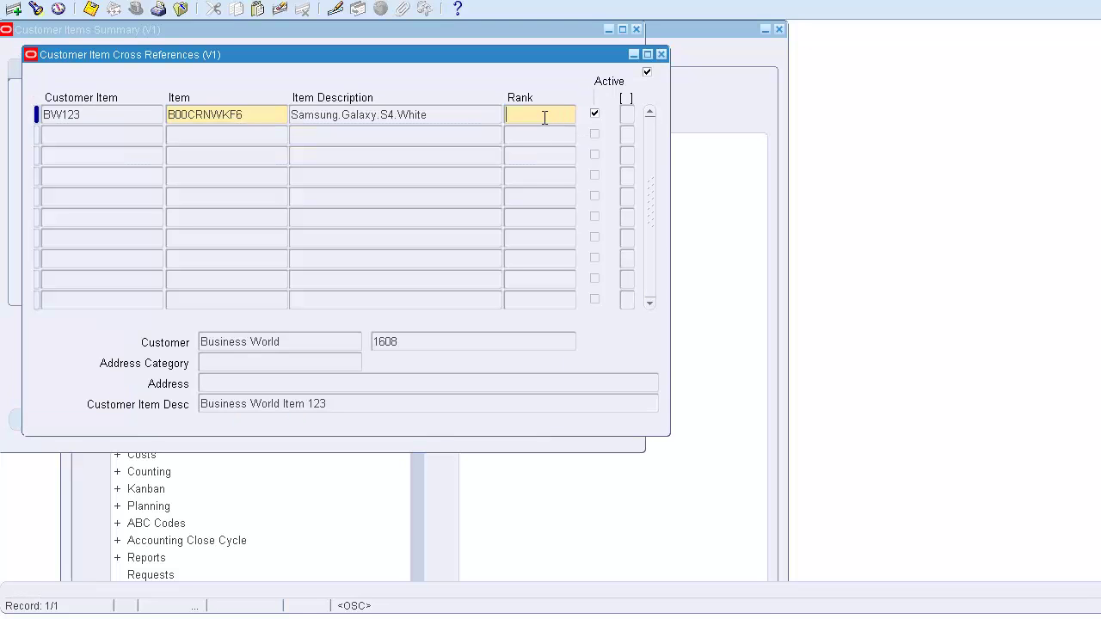
{"action": "type", "text": "1"}
- Add a second cross reference from BW123 to item B00CRNWKF7 with rank 2 and save both records
{"action": "left_click", "coordinate": [96, 134]}
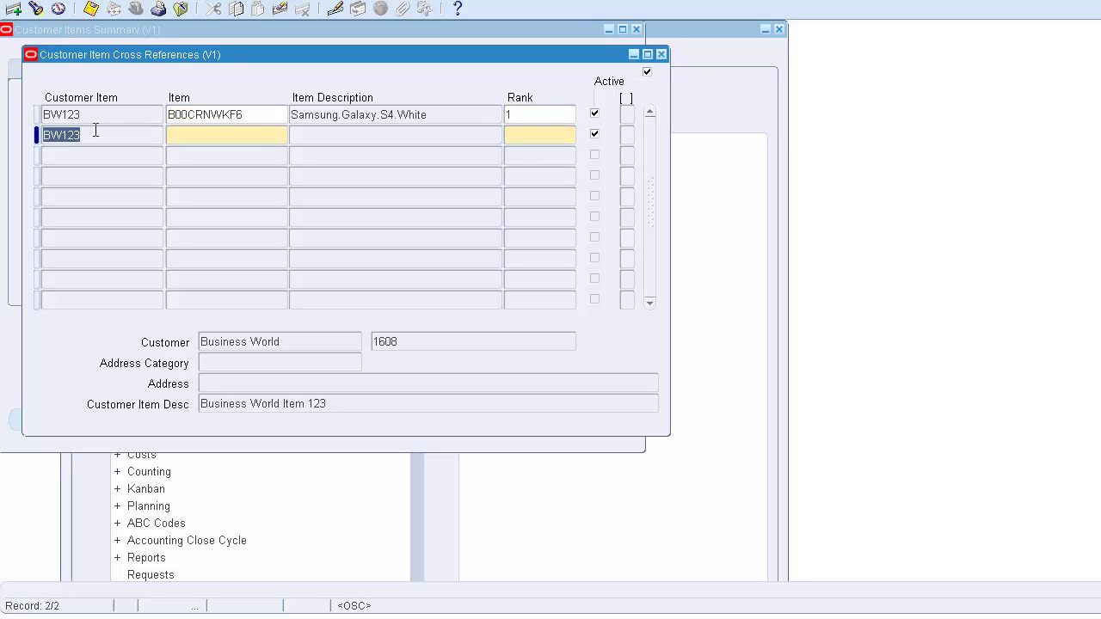
{"action": "left_click", "coordinate": [232, 135]}
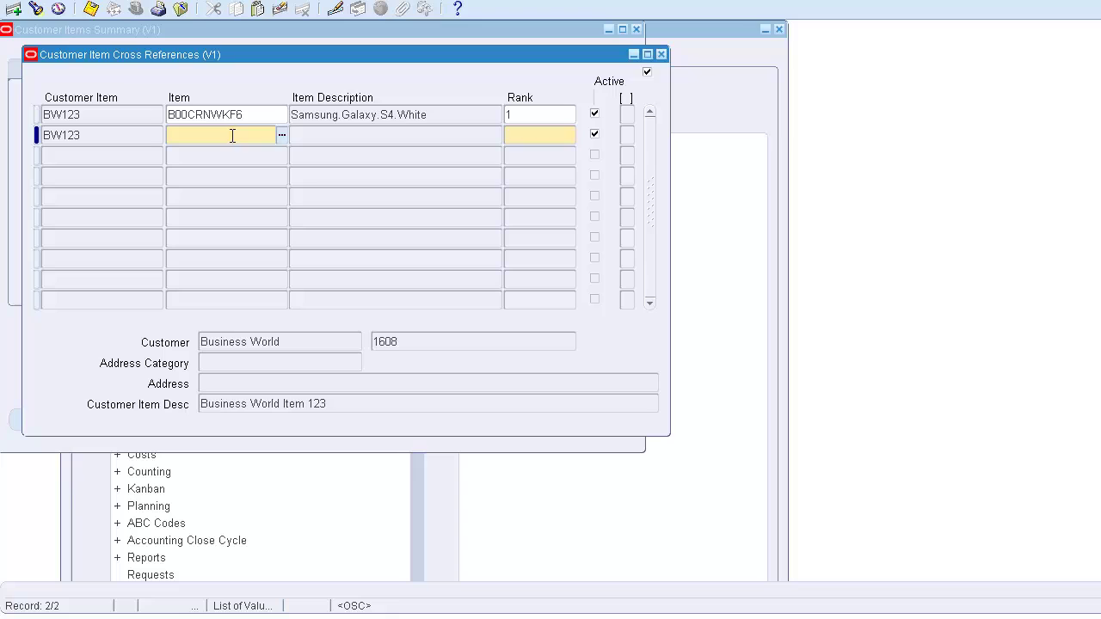
{"action": "key", "text": "shift+F5"}
{"action": "key", "text": "End"}
{"action": "type", "text": "7"}
{"action": "key", "text": "Tab"}
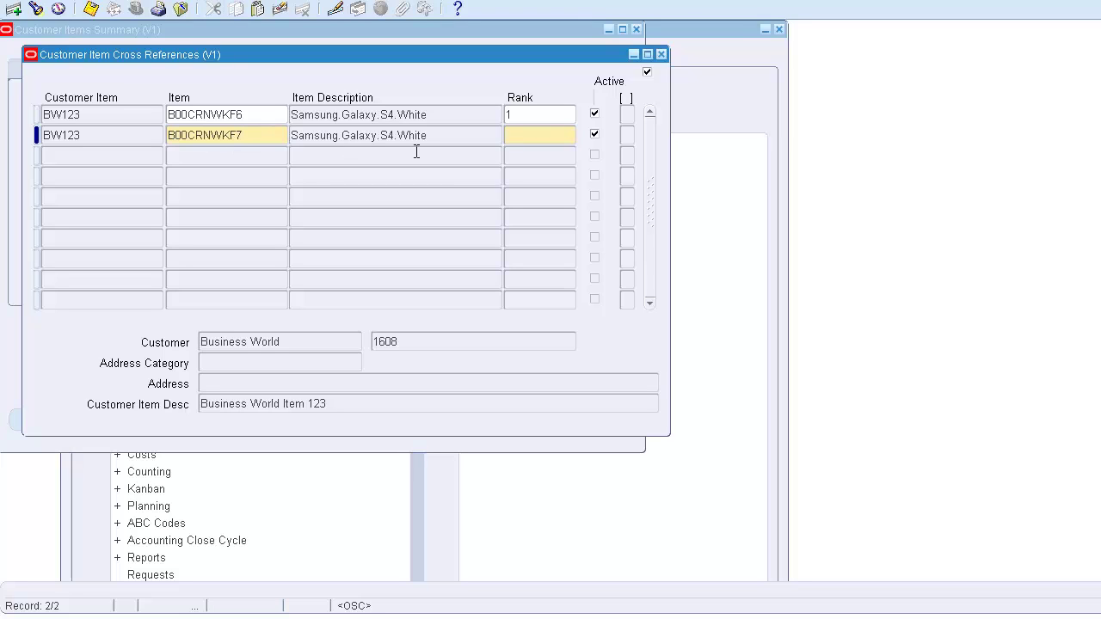
{"action": "type", "text": "2"}
{"action": "key", "text": "ctrl+s"}
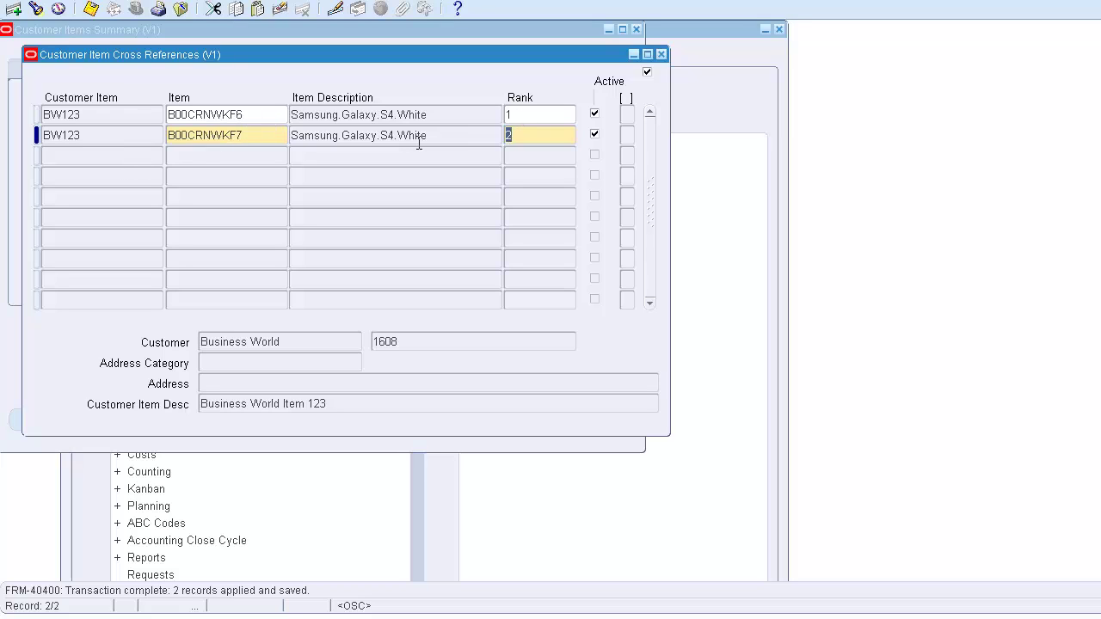
- Deactivate the cross reference to item B00CRNWKF7 and save the change
{"action": "left_click", "coordinate": [283, 137]}
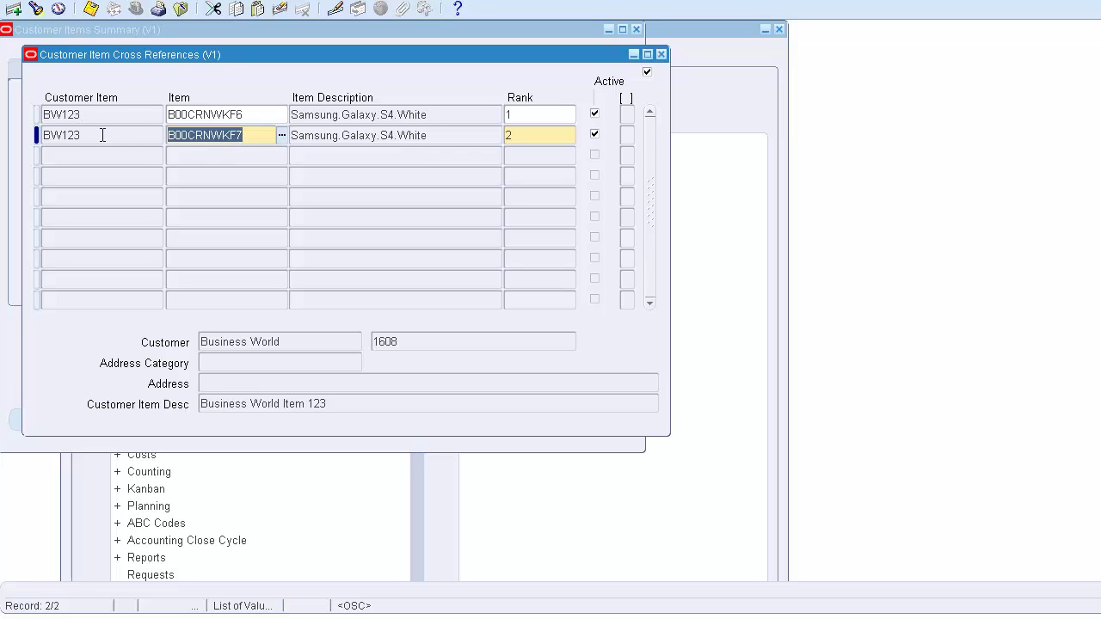
{"action": "left_click", "coordinate": [594, 135]}
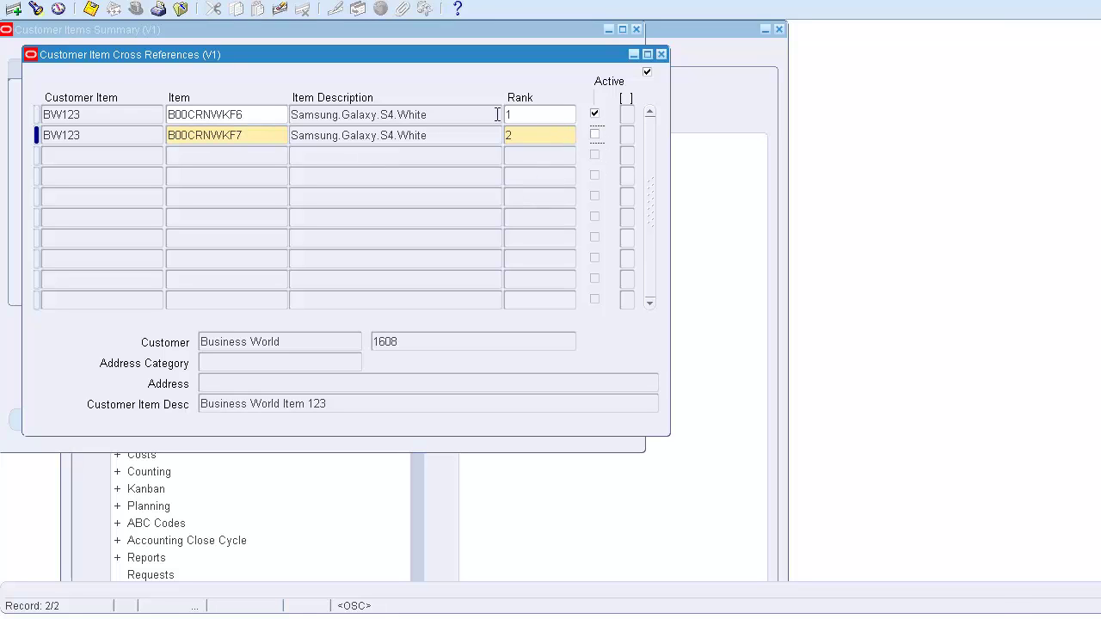
{"action": "key", "text": "Up"}
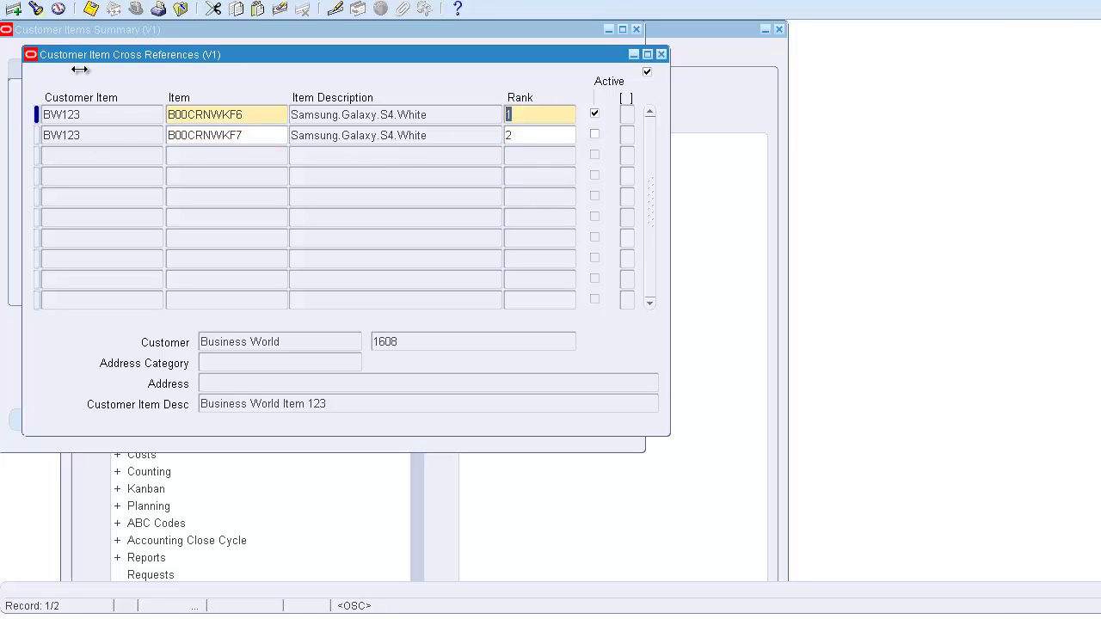
{"action": "left_click", "coordinate": [90, 9]}
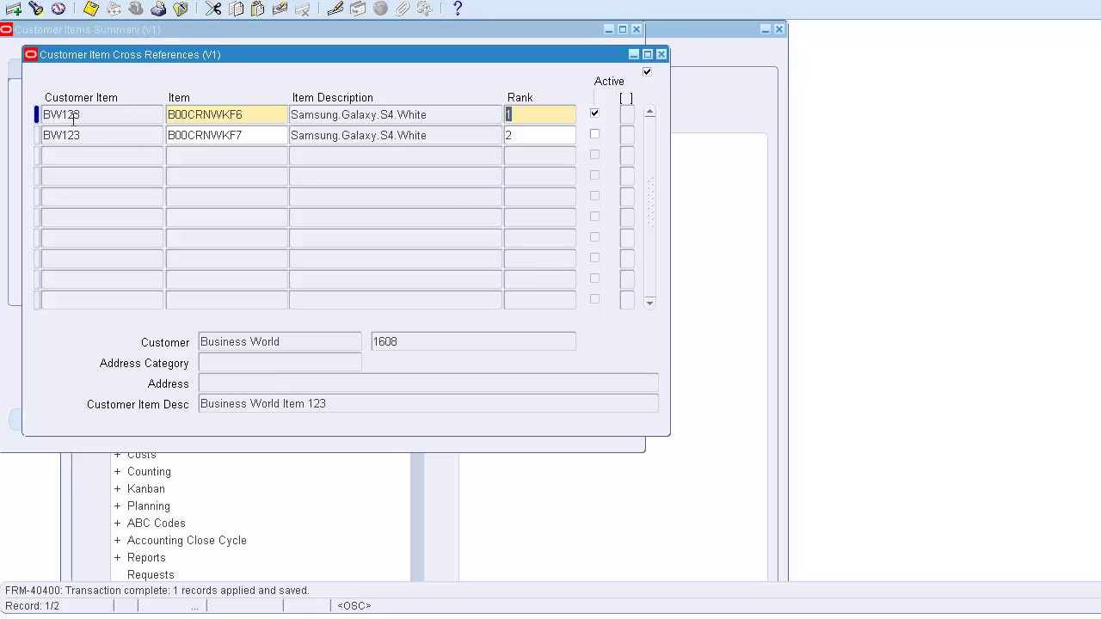
- Review the BW123 cross reference to B00CRNWKF6, checking its customer, customer number and customer item description
{"action": "left_click", "coordinate": [74, 116]}
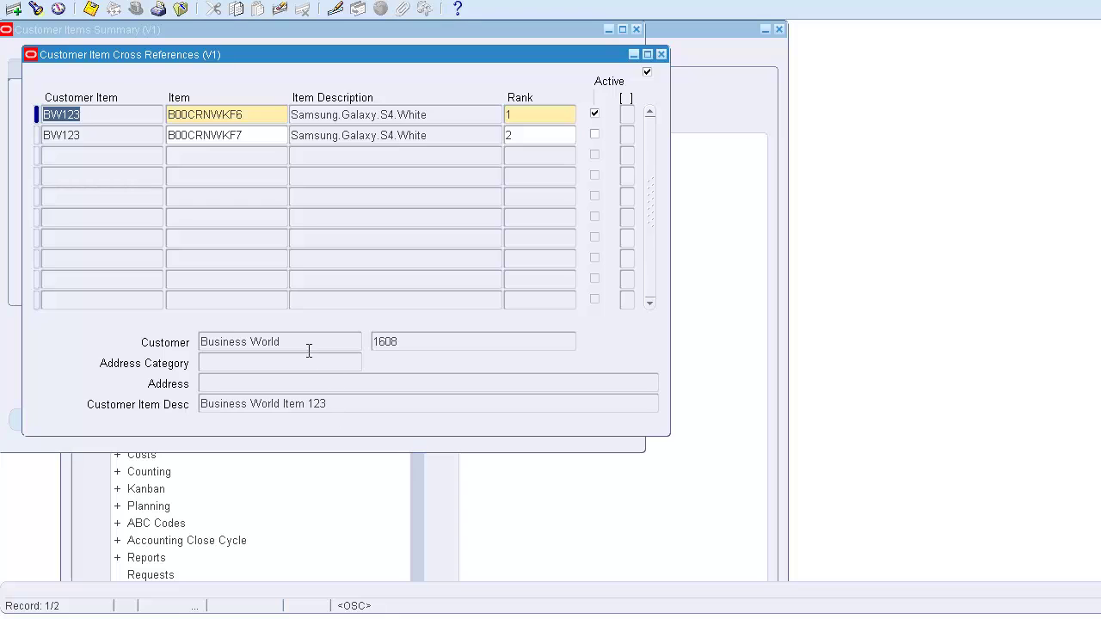
{"action": "left_click", "coordinate": [257, 344]}
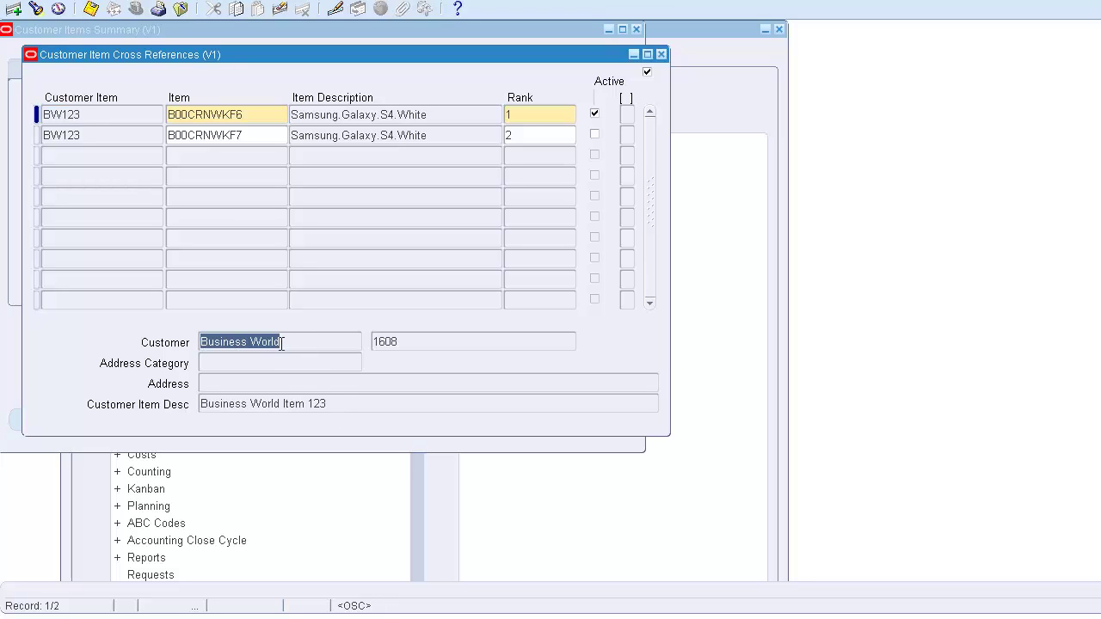
{"action": "left_click", "coordinate": [431, 345]}
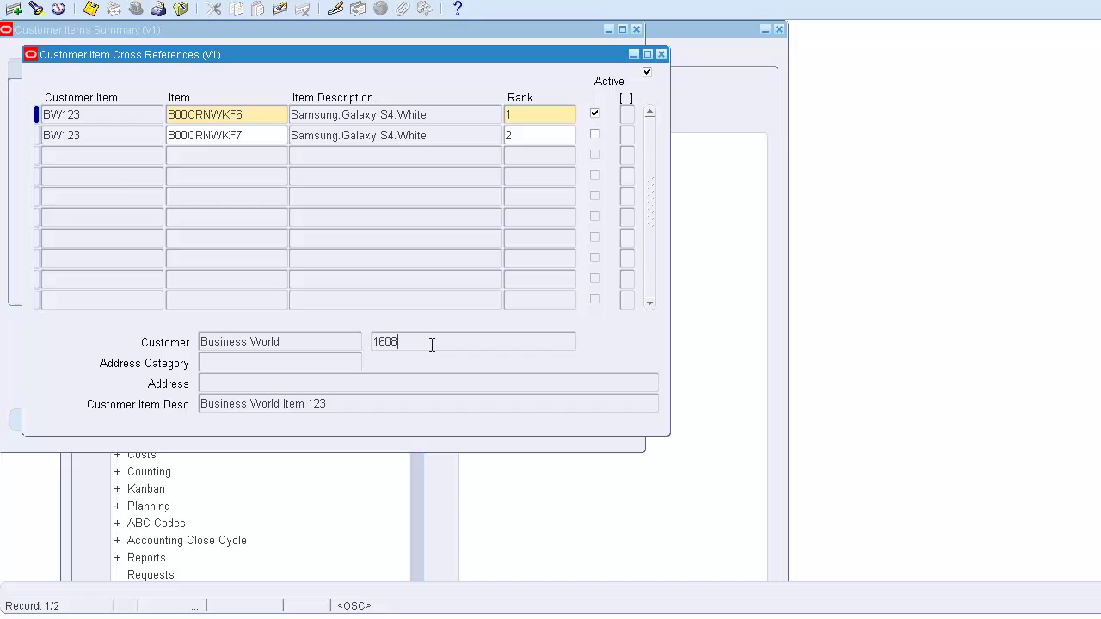
{"action": "double_click", "coordinate": [432, 345]}
{"action": "key", "text": "Tab"}
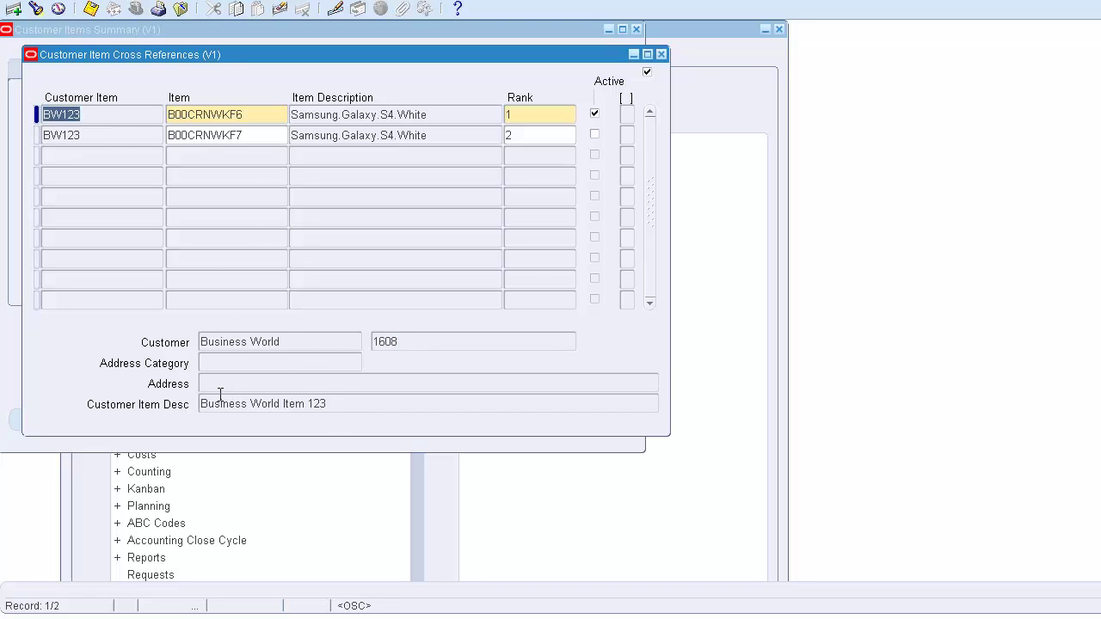
{"action": "left_click", "coordinate": [216, 396]}
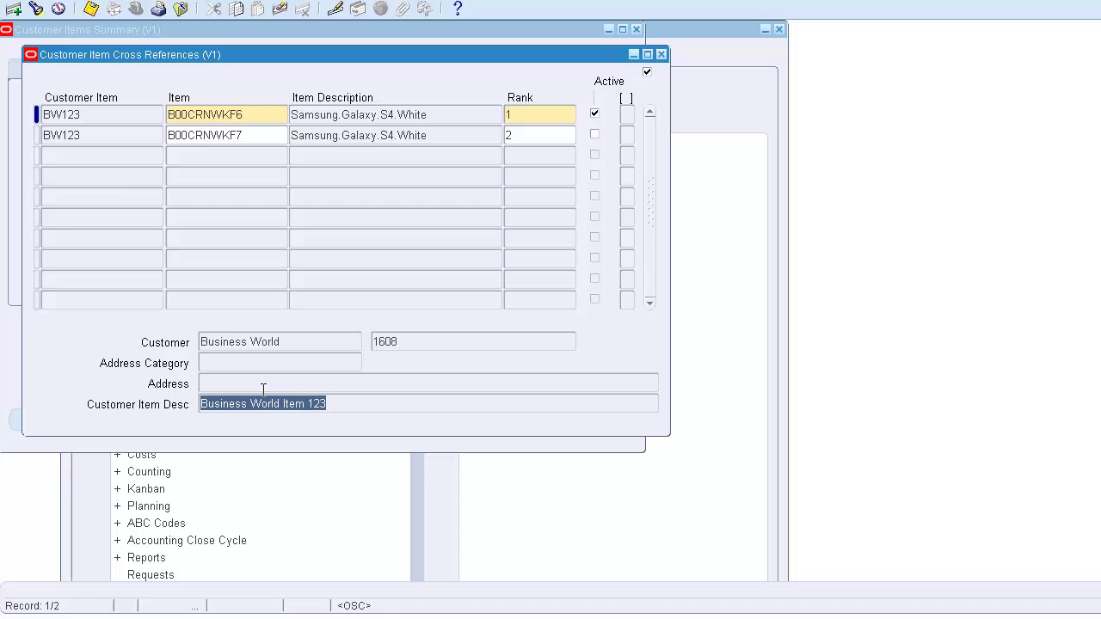
{"action": "left_click", "coordinate": [189, 117]}
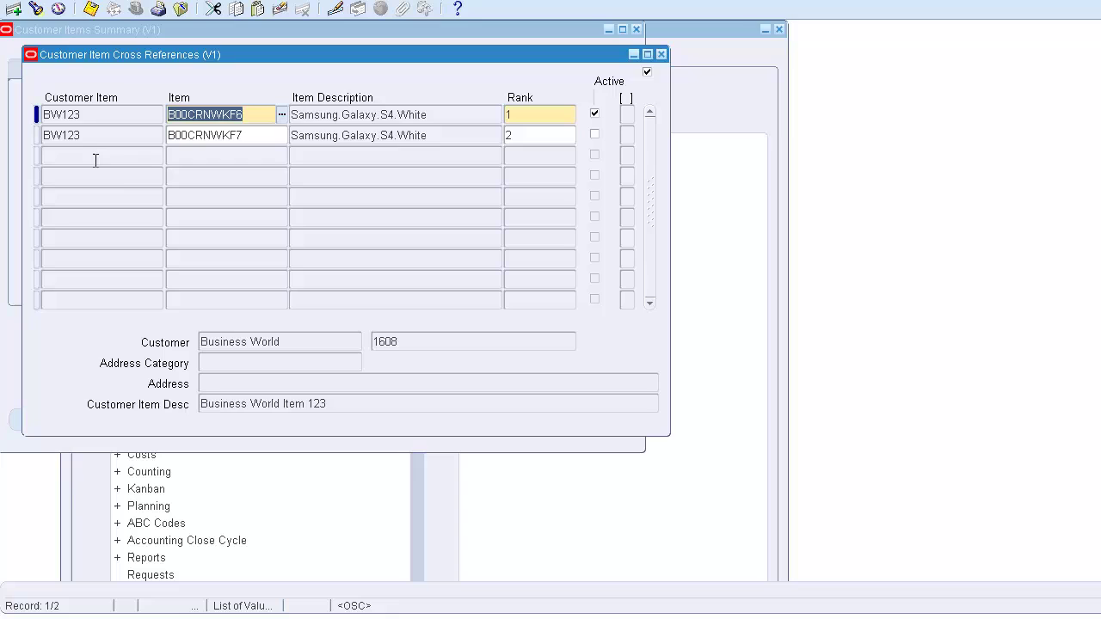
{"action": "left_click", "coordinate": [86, 115]}
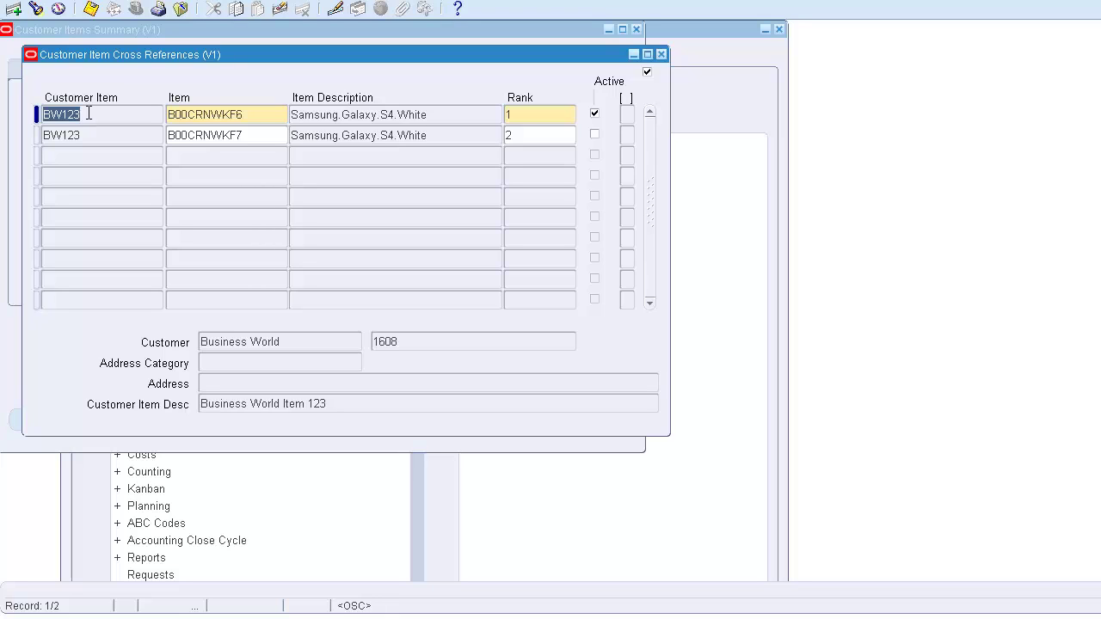
{"action": "left_click", "coordinate": [249, 116]}
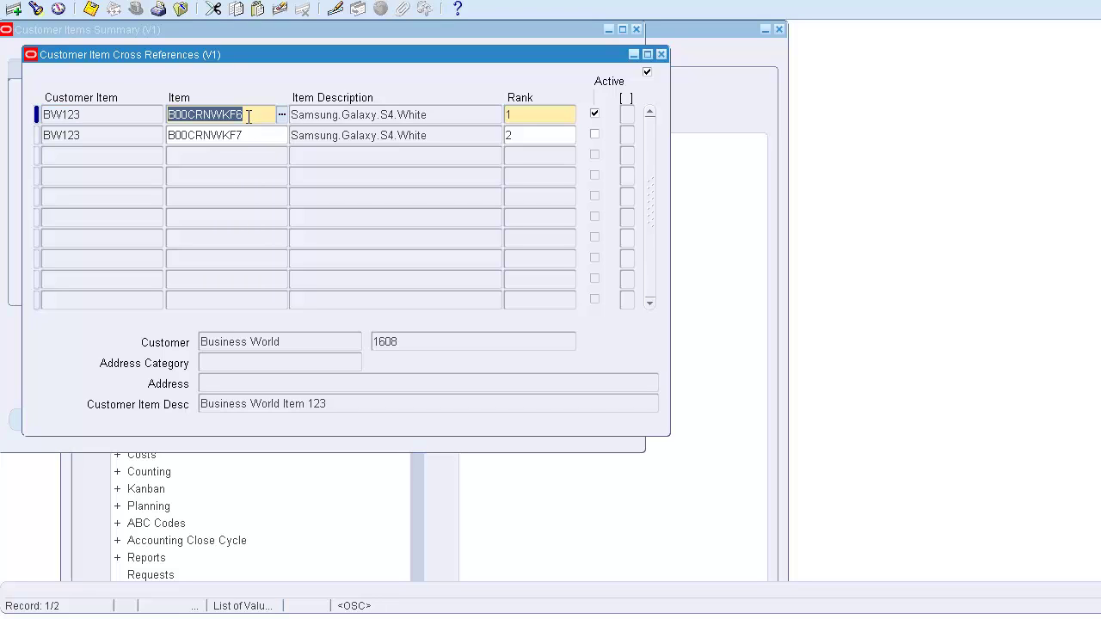
{"action": "left_click", "coordinate": [88, 122]}
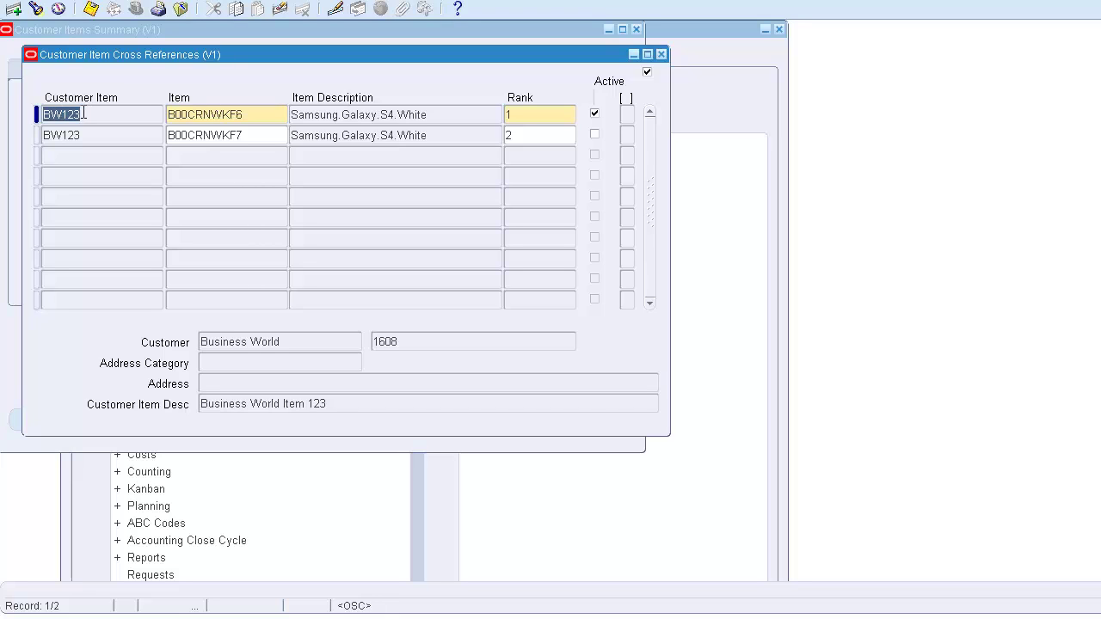
{"action": "left_click_drag", "start_coordinate": [74, 106], "coordinate": [43, 109]}
{"action": "key", "text": "ctrl+c"}
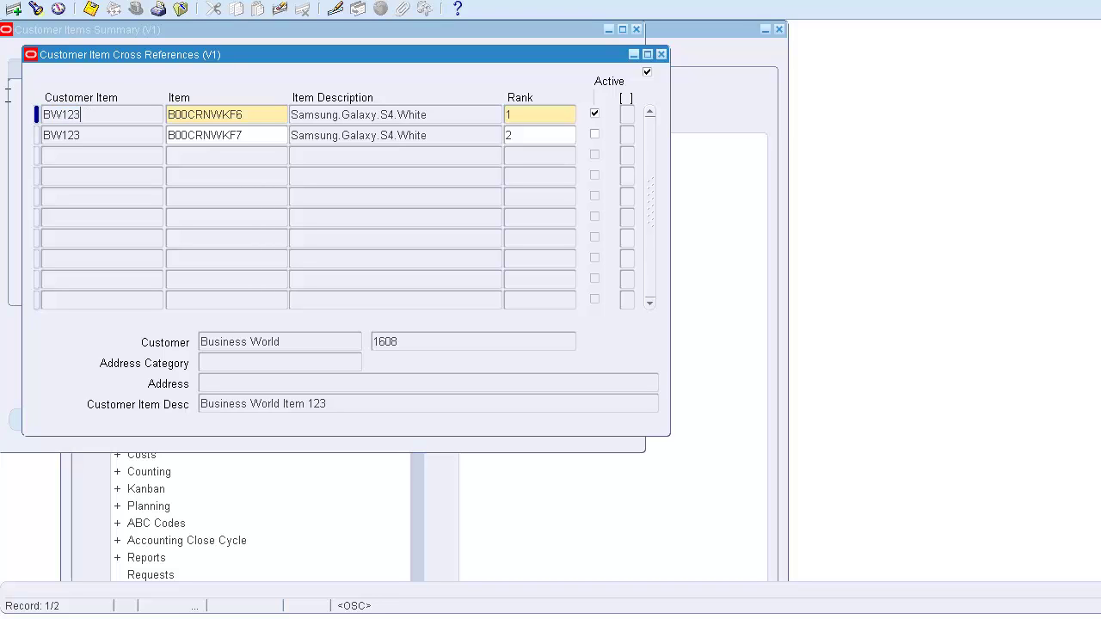